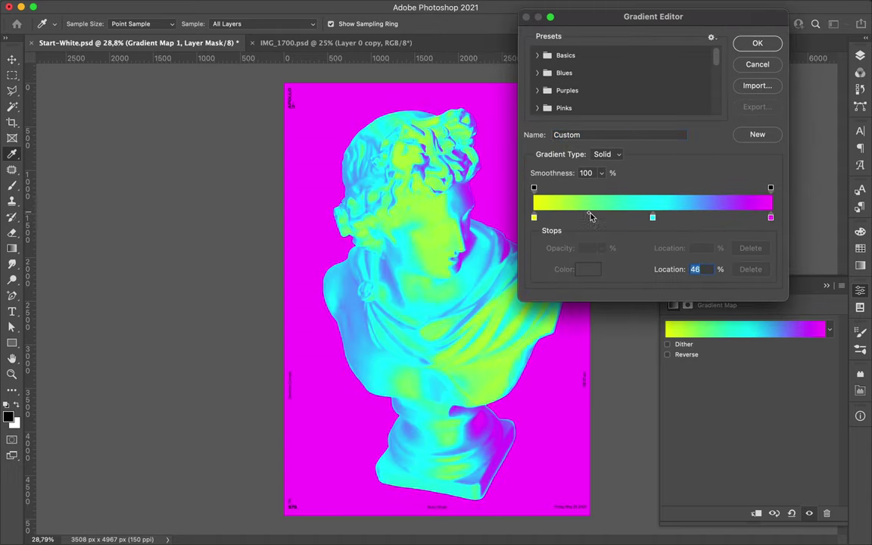
- Reorder the gradient map stops to cyan, magenta, yellow and move Rectangle 2 below Gradient Map 1
left_click_drag(657, 218, 615, 219)
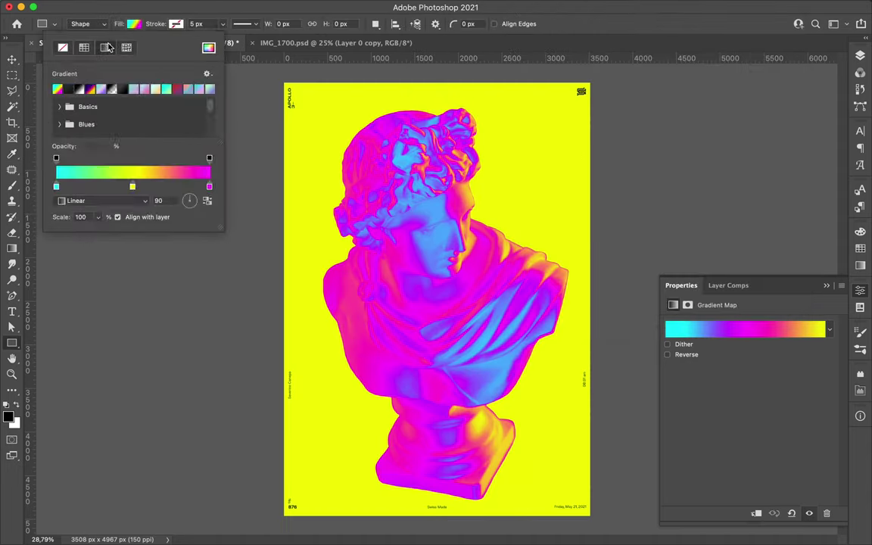
left_click_drag(766, 364, 766, 371)
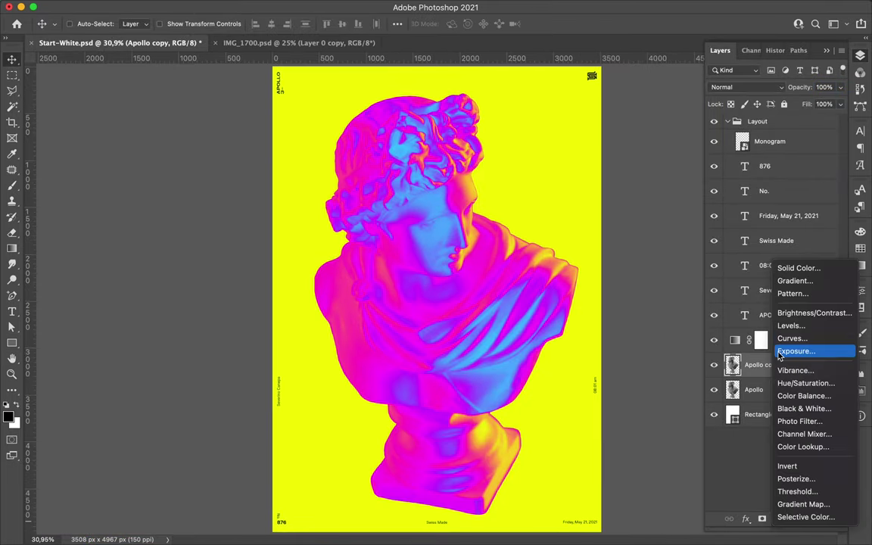
- Boost the bust's contrast with Levels and set the bust copy to Overlay blend mode
left_click_drag(758, 415, 765, 415)
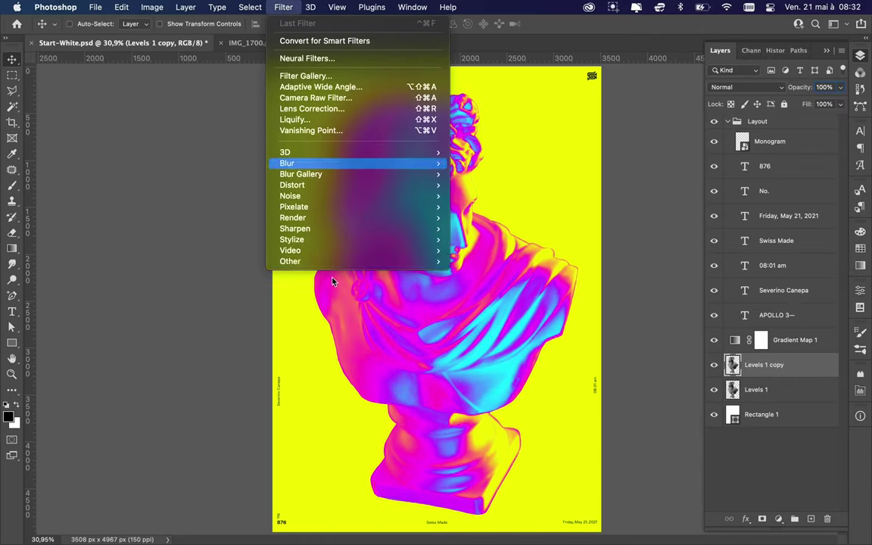
left_click(783, 87)
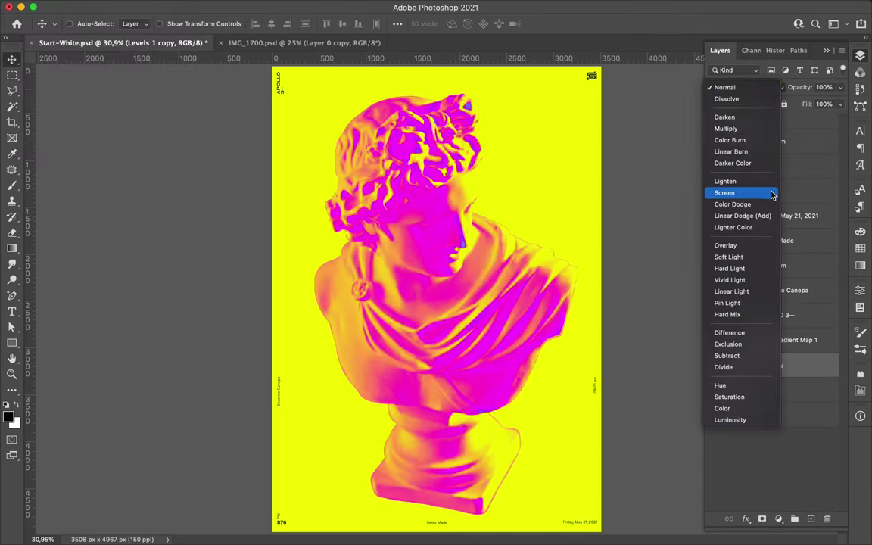
left_click(726, 246)
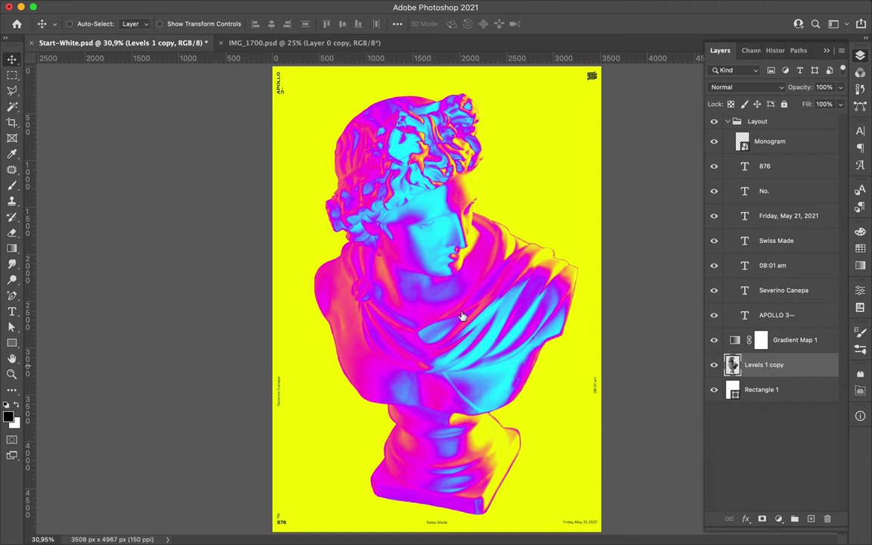
- Apply HSB/HSL conversion, De-Interlace, and a wrap-around Offset shift to the bust
left_click(469, 282)
left_click(502, 184)
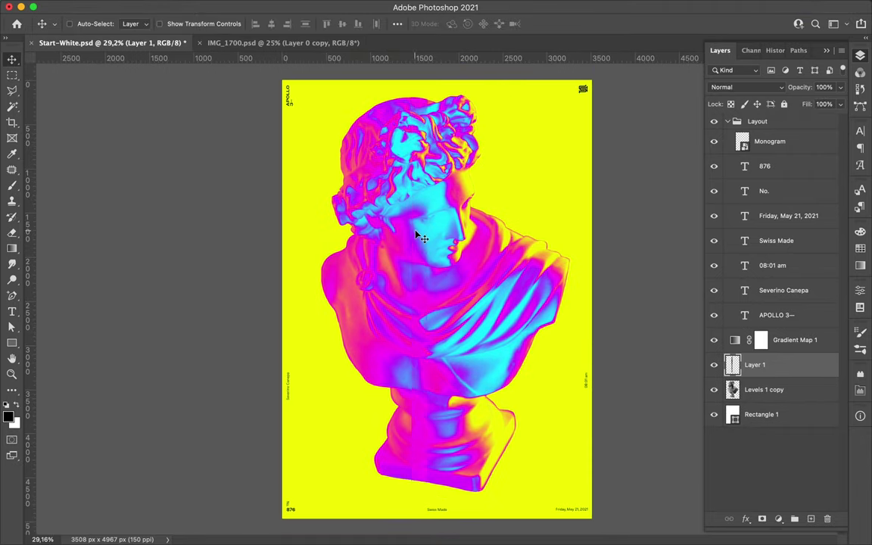
key("m")
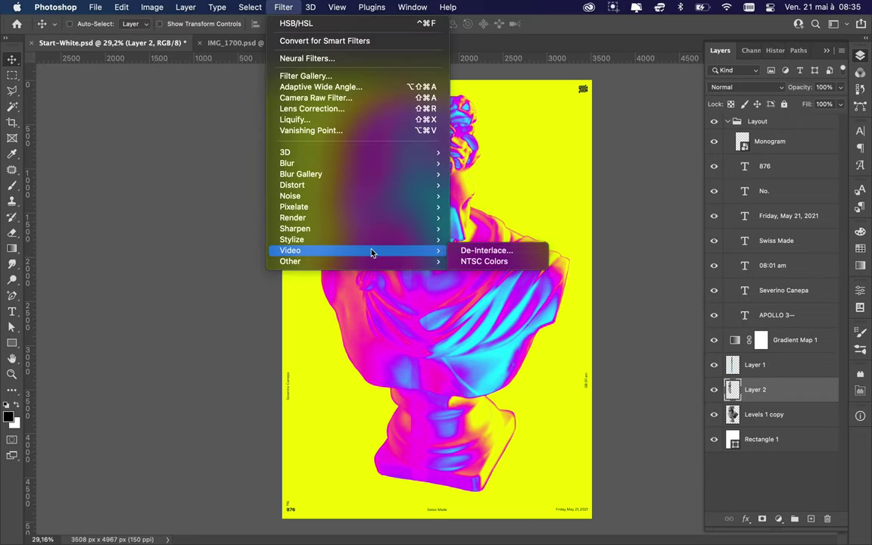
left_click(468, 251)
left_click(467, 179)
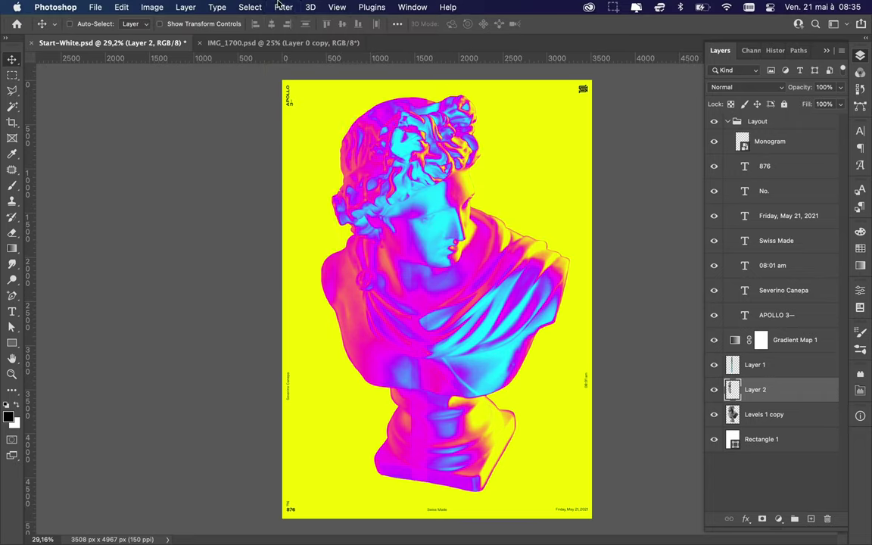
left_click(17, 136)
mouse_move(51, 44)
left_mouse_down()
mouse_move(69, 44)
mouse_move(63, 73)
left_mouse_up()
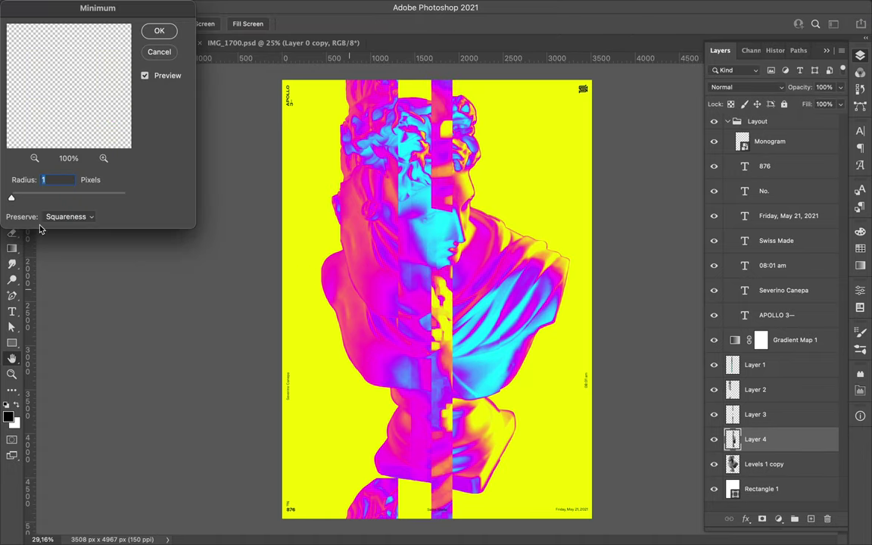
- Spread the Layer 4 slice into blocks with the Minimum filter at radius 91
left_click_drag(12, 197, 73, 197)
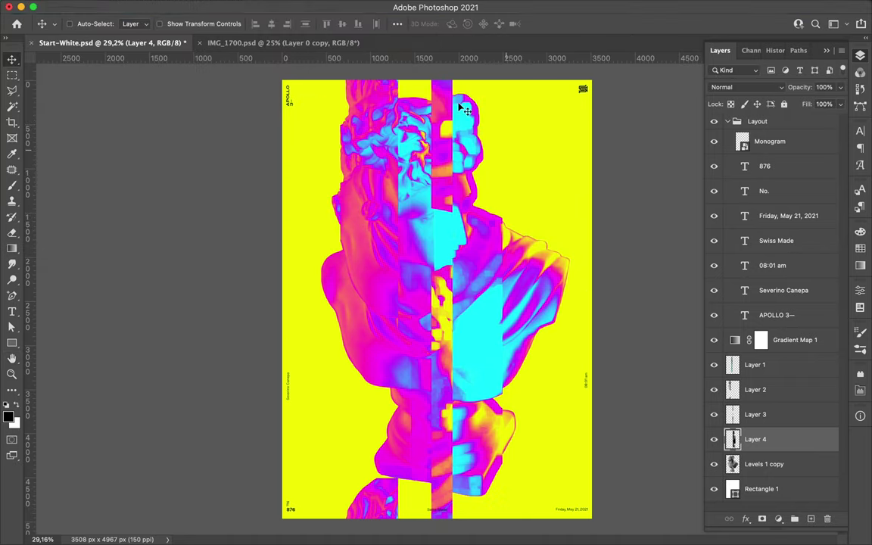
left_click(283, 7)
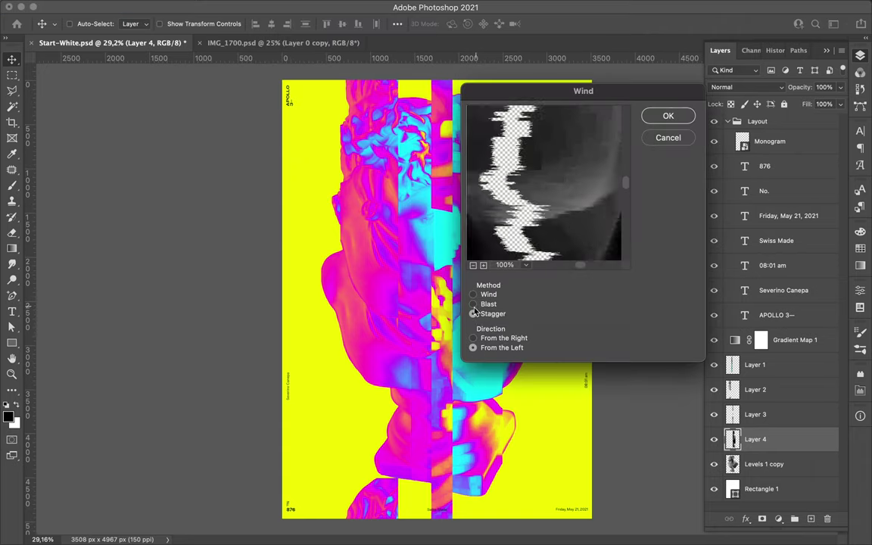
- Apply the Stagger Wind filter to a strip and repeat it on the layer
left_click(686, 114)
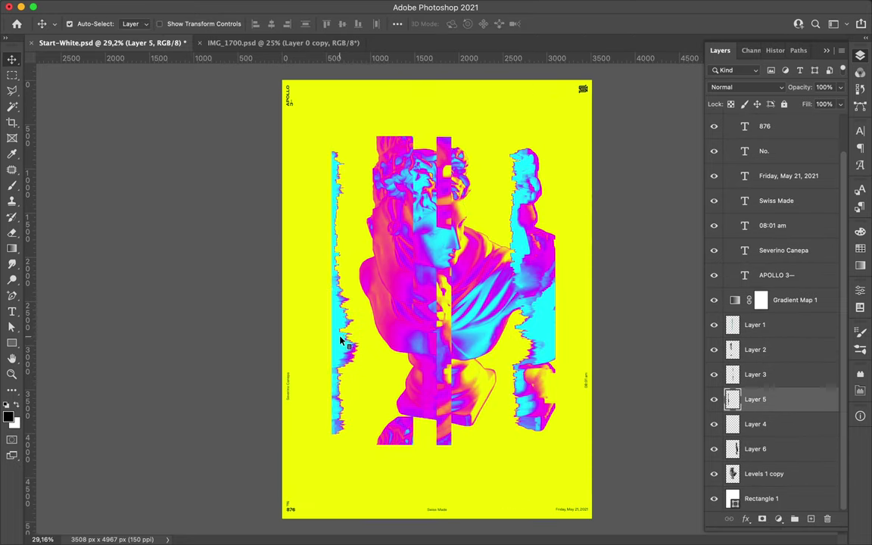
left_click(352, 6)
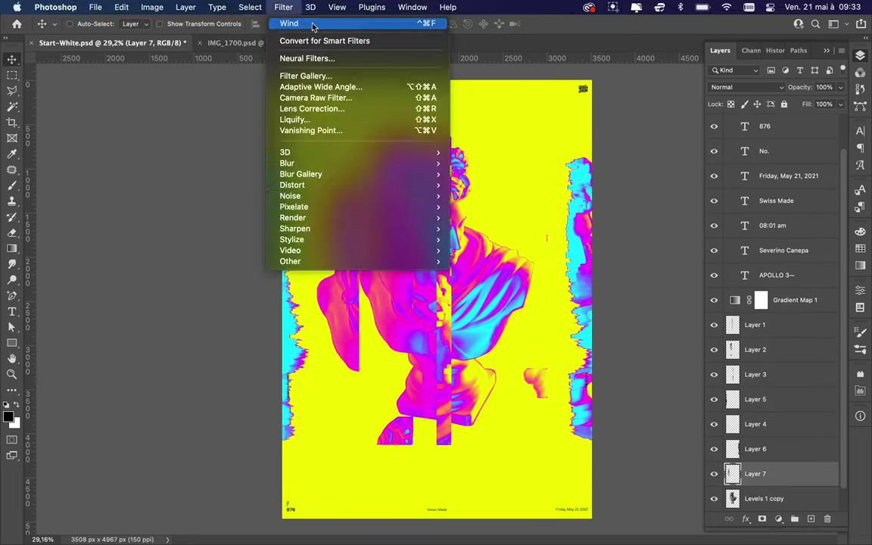
left_click(263, 25)
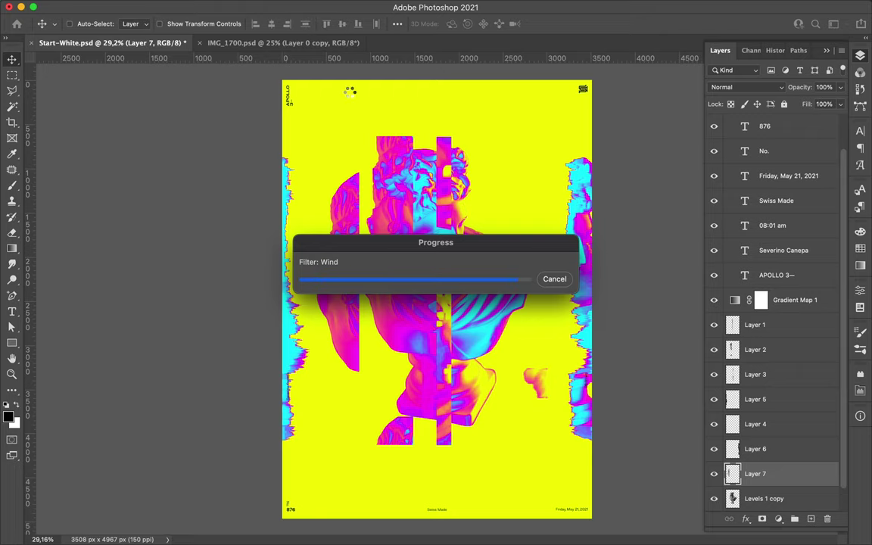
- Run Wind again on the next strips, previewing the zoomed-out bust
left_click(286, 6)
left_click(569, 269)
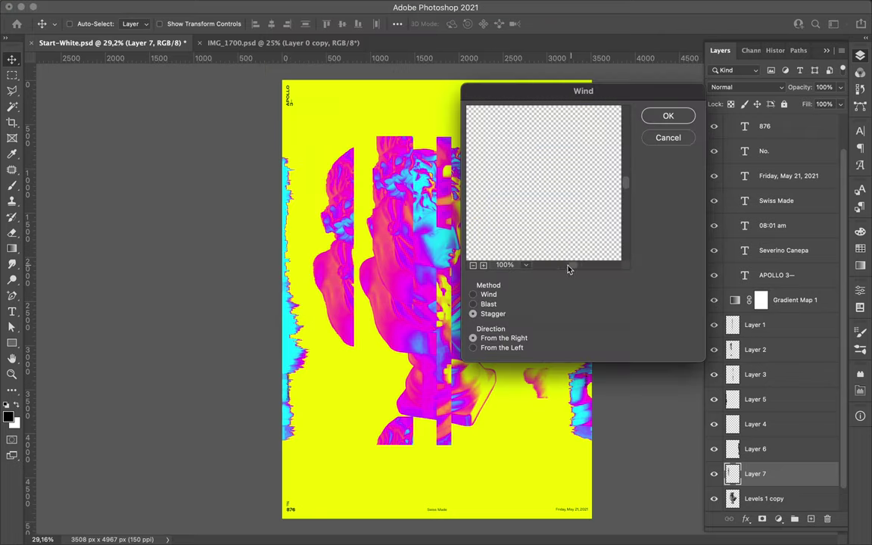
left_click(473, 265)
key("Return")
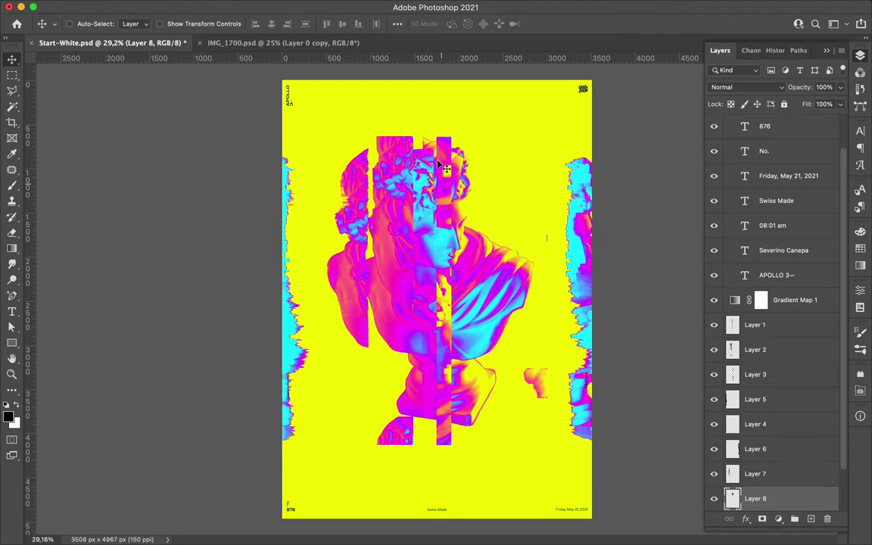
left_click(312, 6)
left_click(492, 348)
left_click(667, 115)
- Wind-streak the fragment as a smart object and move it across the bust
left_click_drag(538, 166, 538, 162)
left_click(287, 6)
left_click(271, 21)
left_click(404, 209)
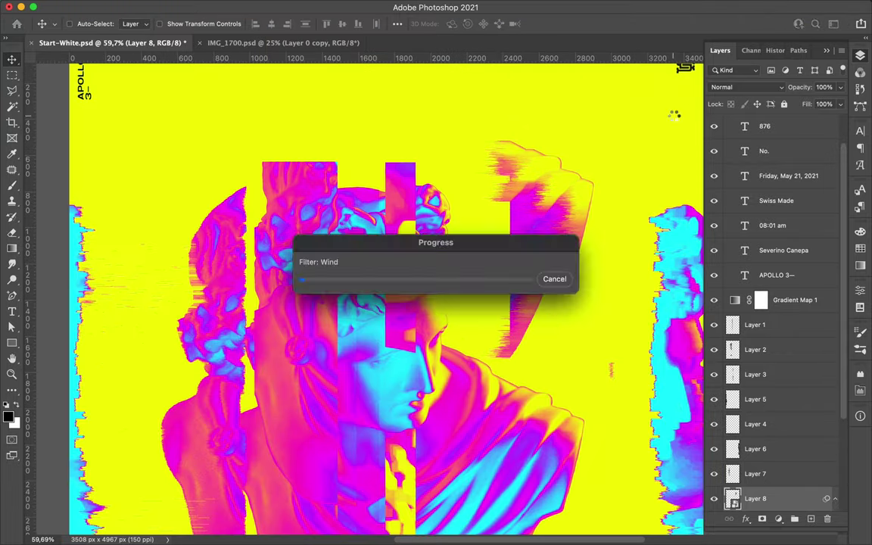
left_click(669, 117)
mouse_move(545, 173)
left_mouse_down()
mouse_move(556, 191)
mouse_move(639, 189)
left_mouse_up()
- Copy a vertical bust strip to Layer 9 and streak it with Wind
key("m")
left_click_drag(413, 246, 495, 337)
key("ctrl+j")
left_click(283, 7)
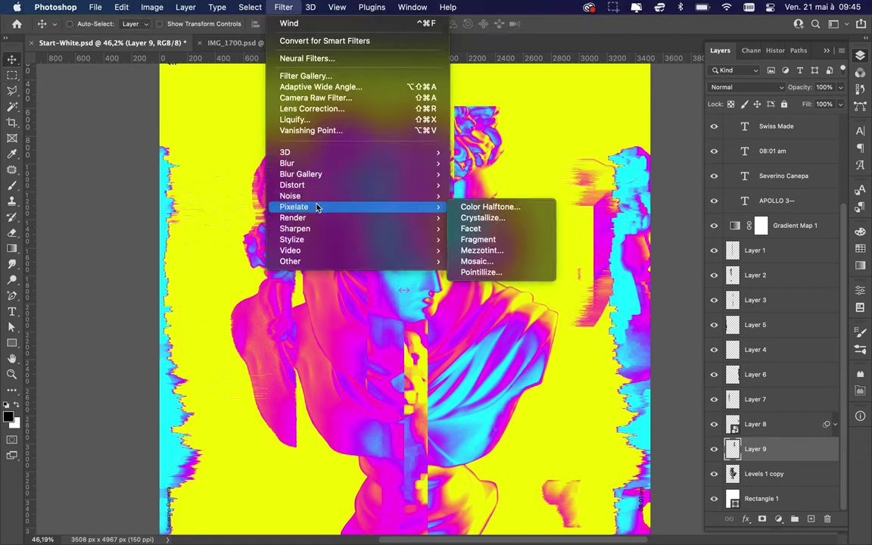
left_click(668, 115)
left_click(422, 7)
left_click(492, 468)
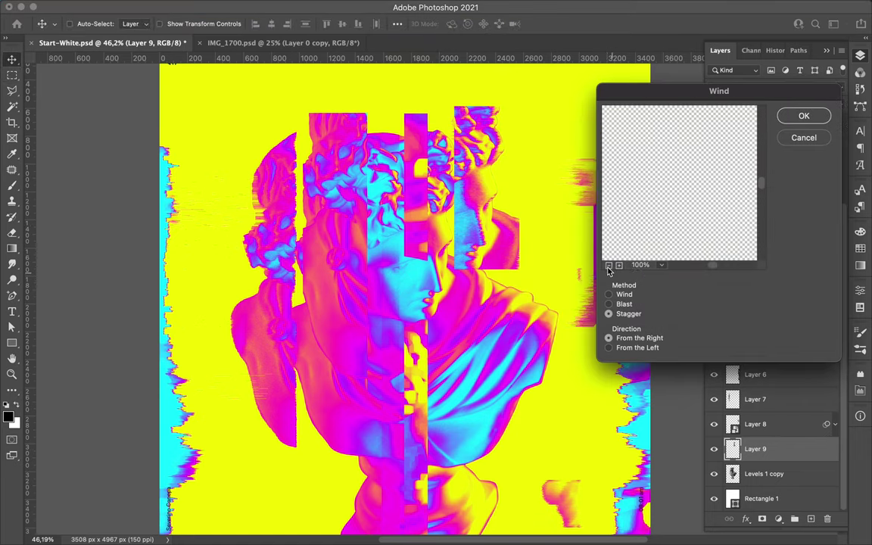
left_click(608, 293)
left_click(803, 115)
- Reapply Wind to the strip and move it to the left
left_click(283, 7)
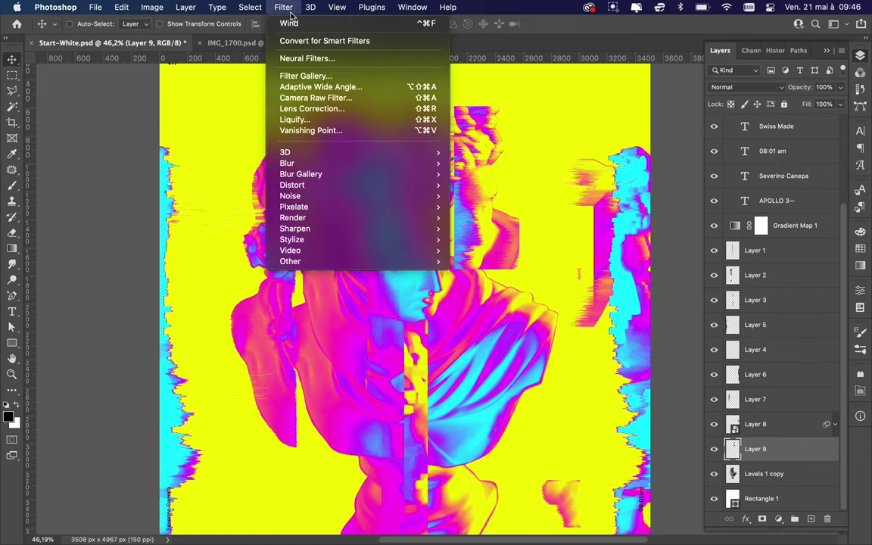
key("Escape")
left_click(283, 7)
left_click(474, 326)
left_click(804, 115)
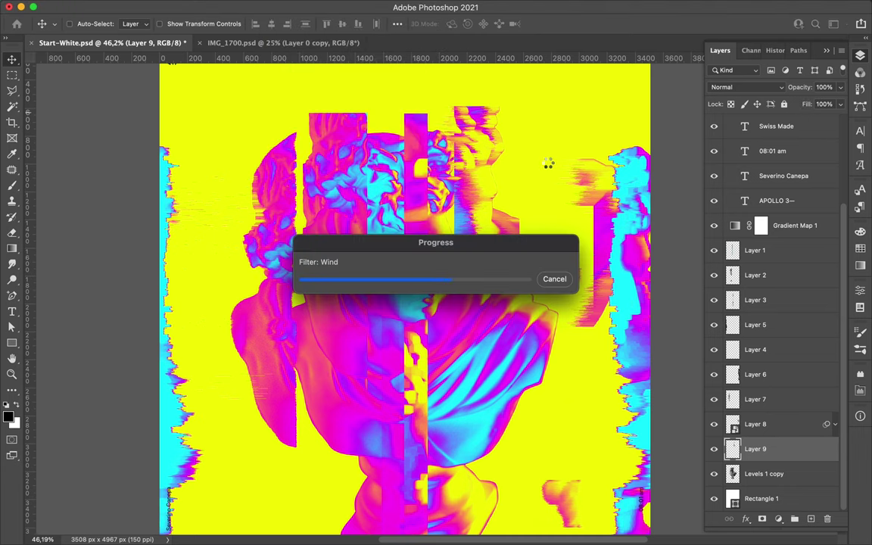
left_click_drag(492, 174, 402, 158)
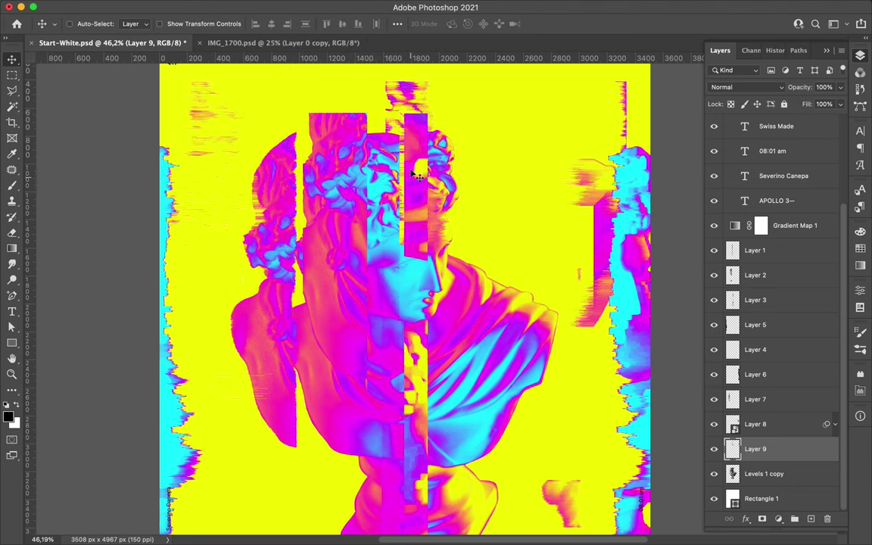
- Copy a strip from the bust's right side and rotate it into a horizontal bar at top
key("m")
left_click_drag(568, 82, 623, 262)
key("ctrl+j")
left_click_drag(642, 111, 582, 228)
key("Return")
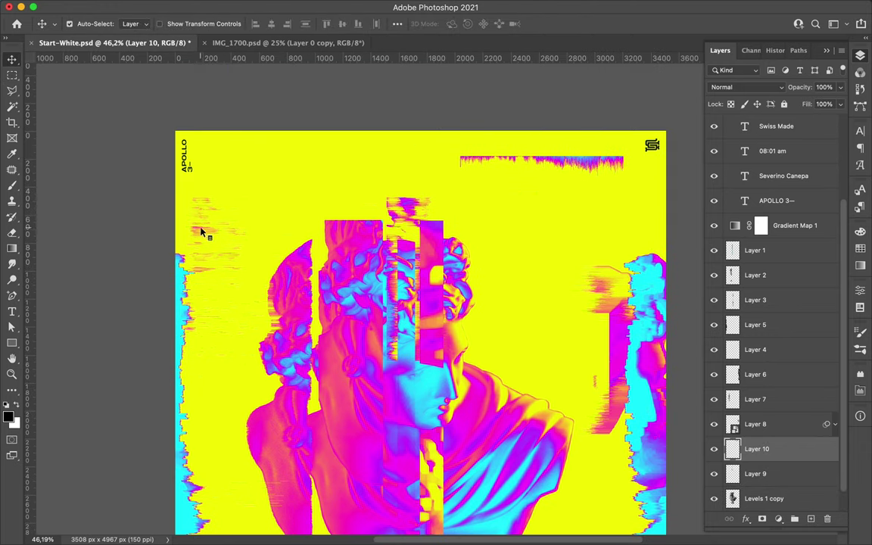
- Copy a strip from Layer 9, then duplicate Layer 3 and shift the copy right
left_click(497, 185)
key("ctrl+j")
key("v")
left_click(214, 374)
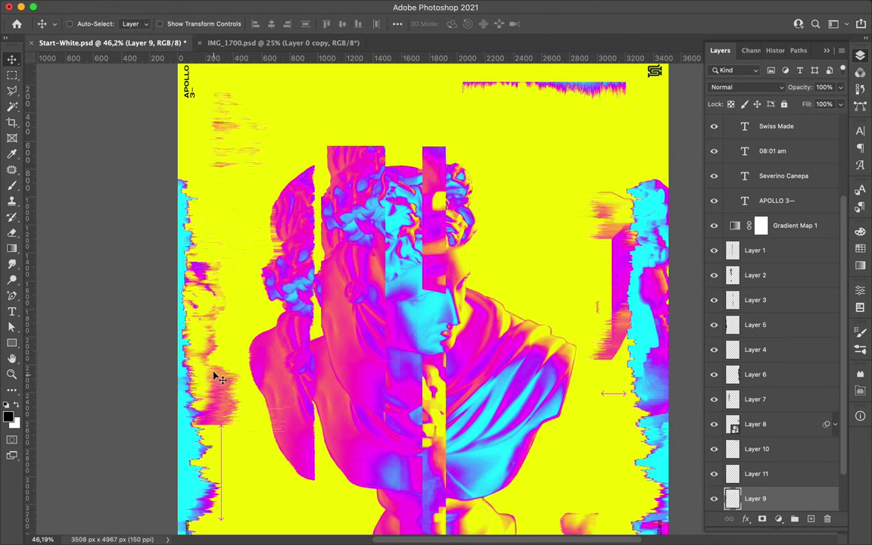
scroll(341, 303, "down", 2)
left_click(437, 310)
left_click_drag(437, 311, 498, 307)
left_click(335, 8)
left_click(401, 24)
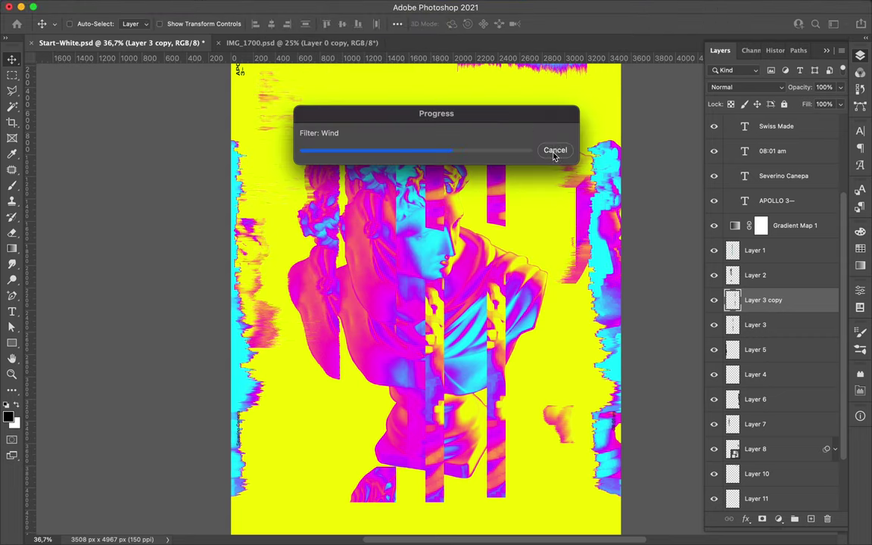
- Stagger-Wind the Layer 3 copy, then copy a strip to Layer 12 and shift it left
key("ctrl+alt+f")
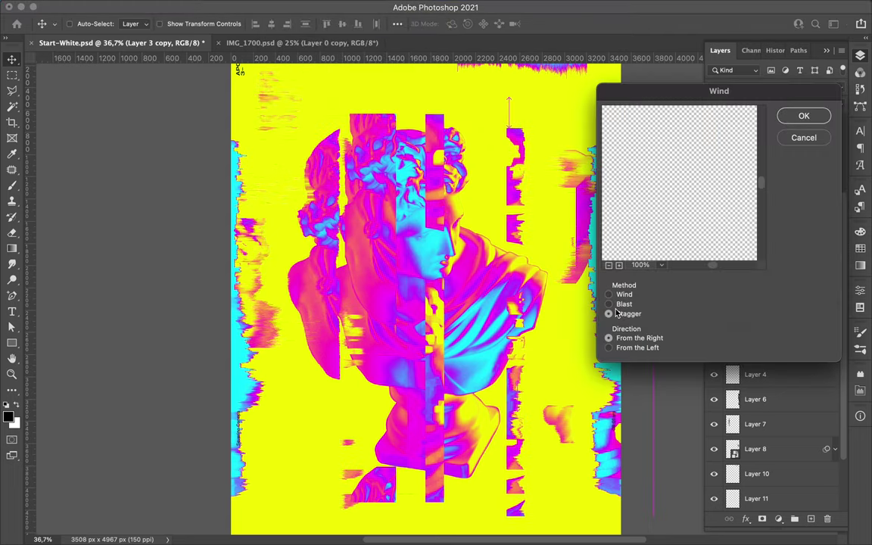
key("Return")
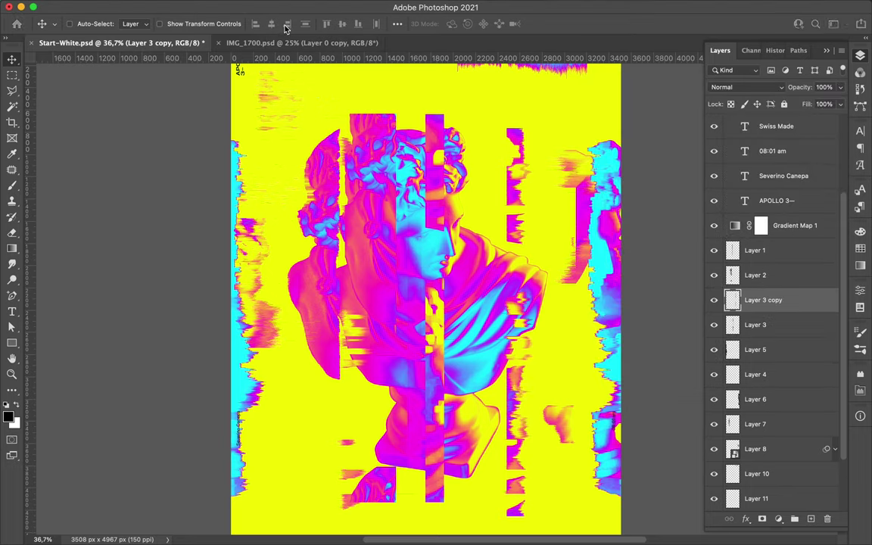
key("m")
left_click_drag(540, 445, 361, 266)
key("ctrl+j")
key("v")
mouse_move(316, 323)
left_mouse_down()
mouse_move(244, 323)
mouse_move(460, 175)
left_mouse_up()
- Copy another strip to Layer 13 and move it lower on the poster
key("m")
left_click_drag(479, 74, 573, 437)
key("ctrl+j")
key("v")
key("ctrl+0")
left_click_drag(521, 434, 520, 484)
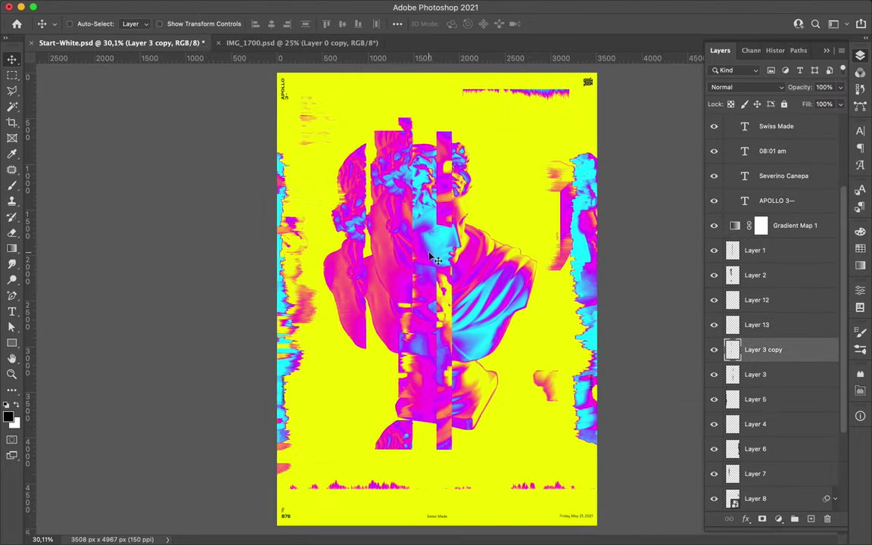
- Reposition and transform the Layer 3 copy, placing it below Layer 6
left_click_drag(471, 267, 545, 262)
key("ctrl+t")
key("Return")
left_click_drag(763, 349, 774, 463)
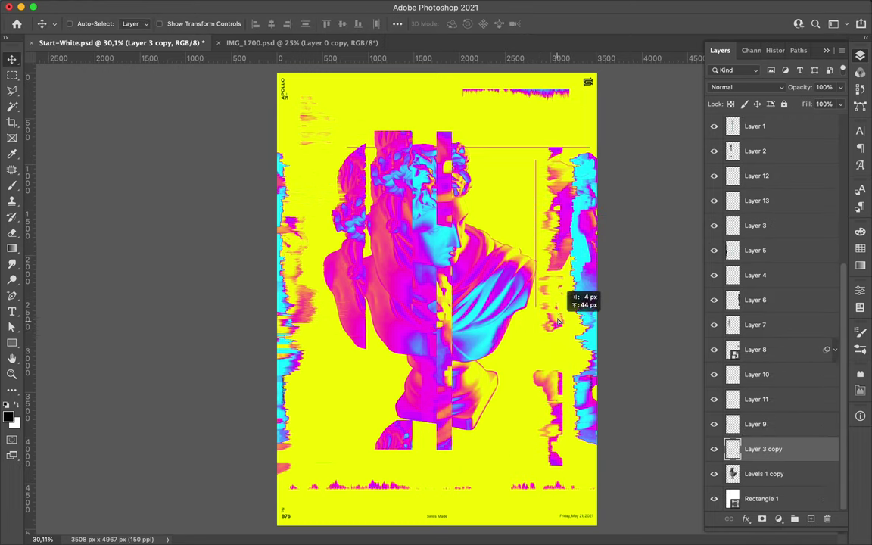
- Copy an area to Layer 14 and streak it with repeated Wind passes
key("m")
left_click_drag(402, 117, 467, 283)
key("ctrl+j")
left_click(282, 8)
left_click(469, 326)
key("Return")
left_click(283, 7)
left_click(289, 24)
left_click(283, 7)
left_click(292, 23)
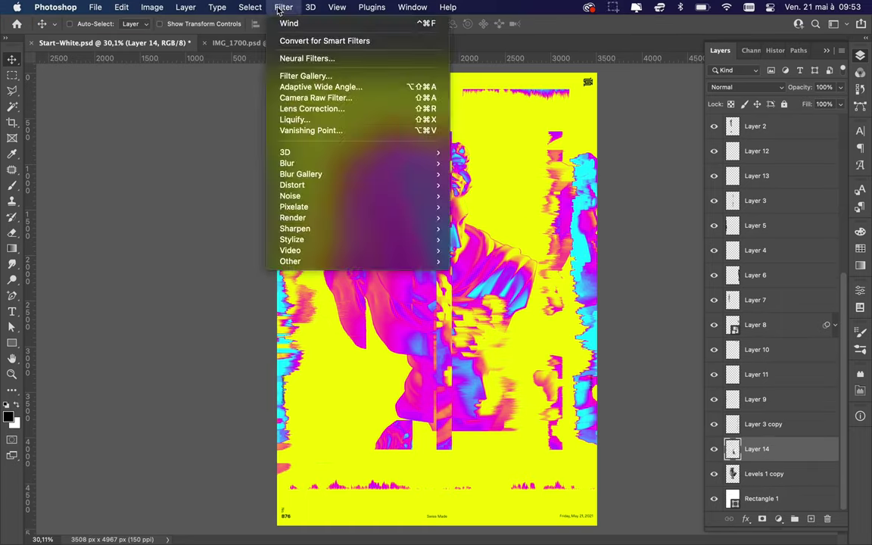
- Copy streaks to Layer 15 at lower left and reposition the Layer 10 streaks
key("ctrl+j")
left_click_drag(500, 333, 333, 371)
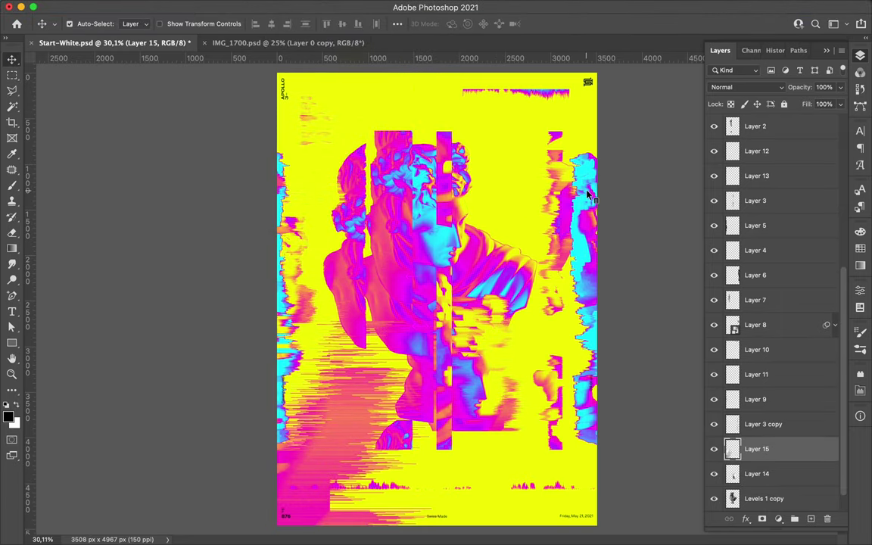
left_click(503, 82, "ctrl")
key("m")
key("Return")
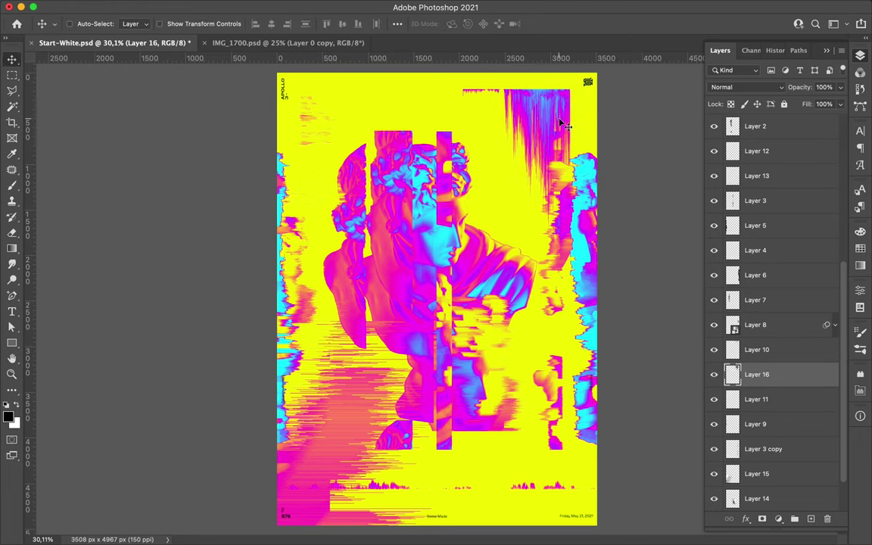
left_click_drag(561, 123, 583, 281)
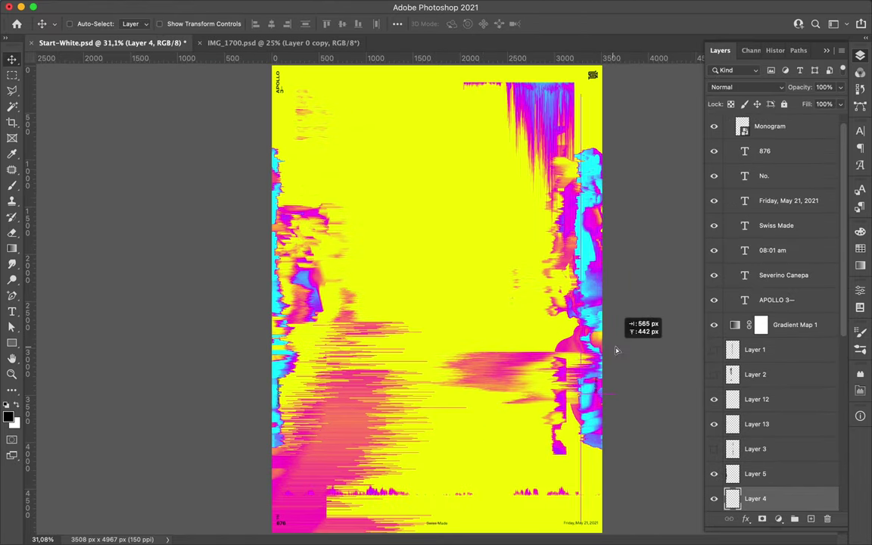
- Shift the cyan streaks right and place Layer 19 below Layer 15
left_click(314, 300, "ctrl")
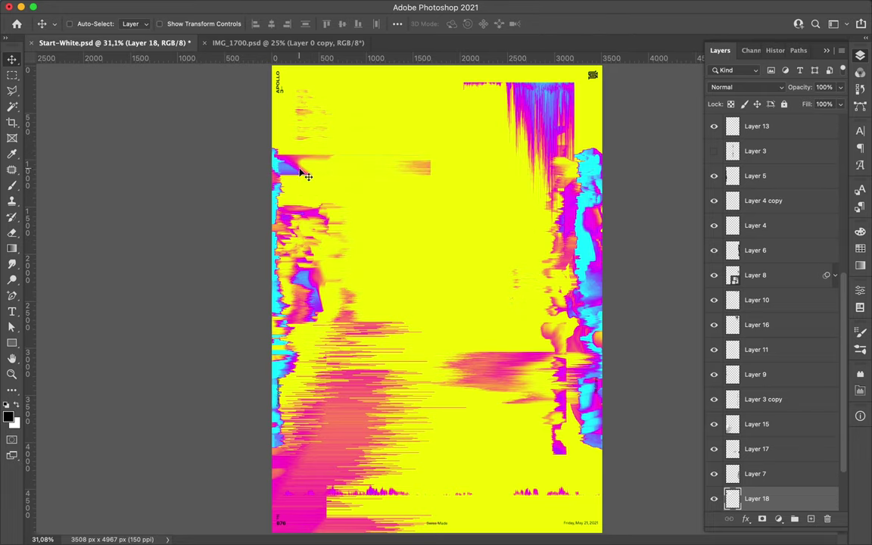
key("v")
left_click_drag(276, 331, 349, 361)
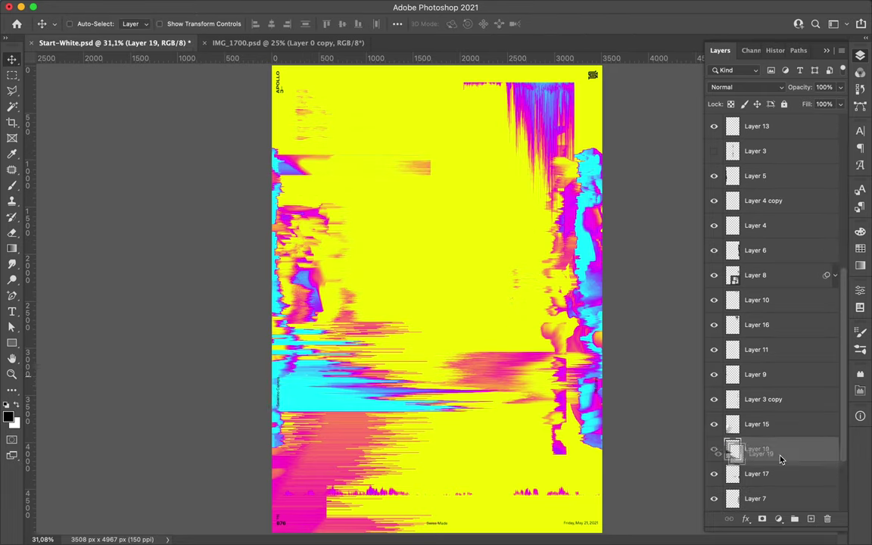
left_click_drag(757, 175, 757, 437)
left_click_drag(376, 405, 535, 414)
- Move Layer 16 below Layer 19 and drag a statue duplicate across the poster
left_click(338, 490, "ctrl")
key("m")
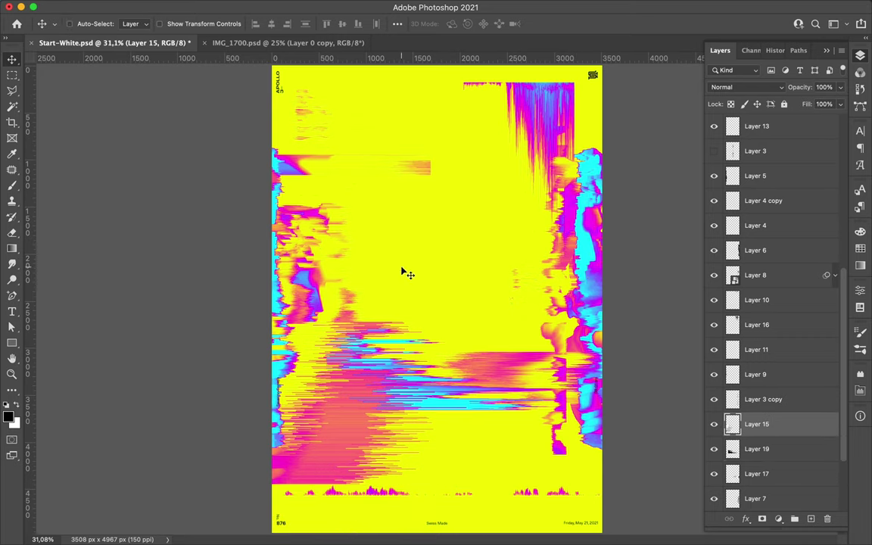
left_click(345, 302, "ctrl")
left_click_drag(757, 274, 764, 421)
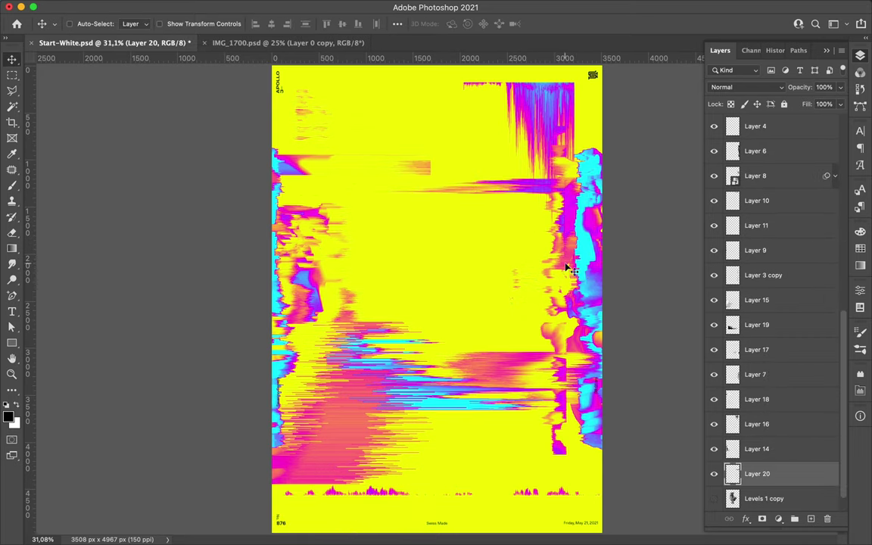
left_click_drag(424, 250, 636, 320)
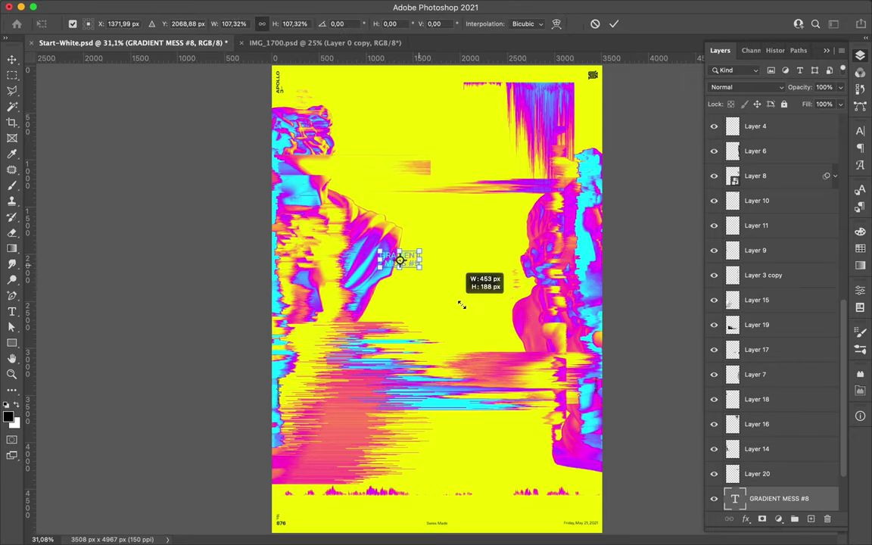
- Rasterize the GRADIENT MESS #8 title layer
scroll(345, 147, "up", 3)
right_click(780, 498)
left_click(678, 241)
left_click(283, 7)
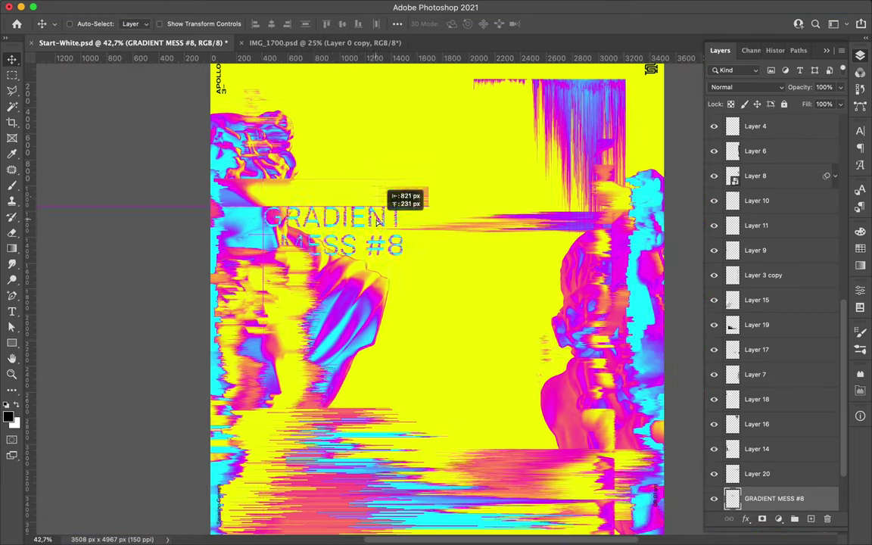
- Place a title copy lower right and a Layer 13 copy higher up
left_click_drag(393, 215, 534, 457)
left_click(374, 463, "super")
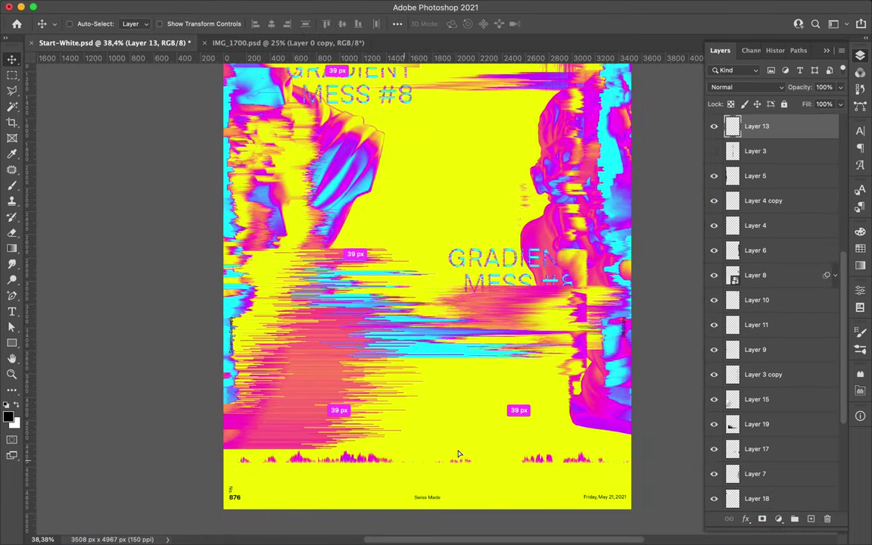
left_click_drag(603, 476, 404, 195)
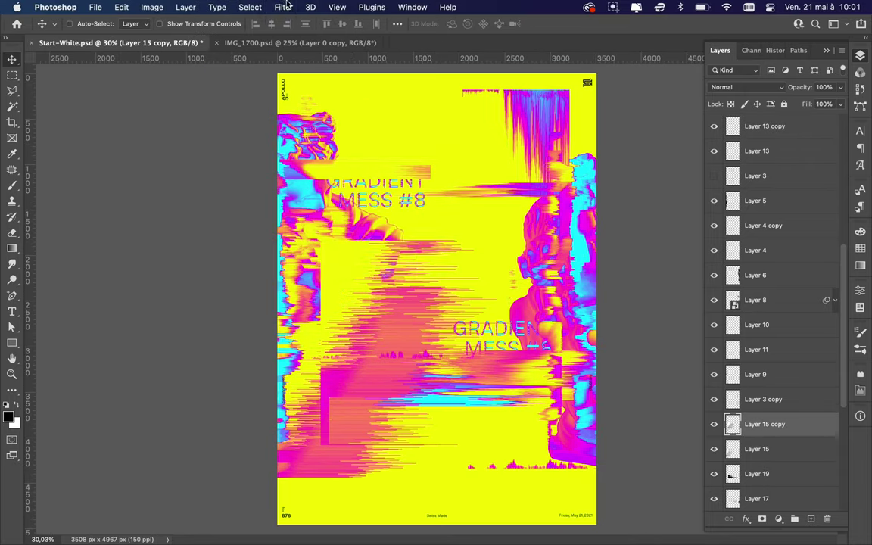
- Bulge Layer 15 copy with Spherize and move it to the right
left_click(283, 7)
key("Escape")
key("super+bracketleft")
key("super+bracketleft")
left_click_drag(362, 397, 555, 392)
- Copy thin horizontal strips of Levels 1 copy to new layers and nudge the upper title
left_click(385, 250, "super")
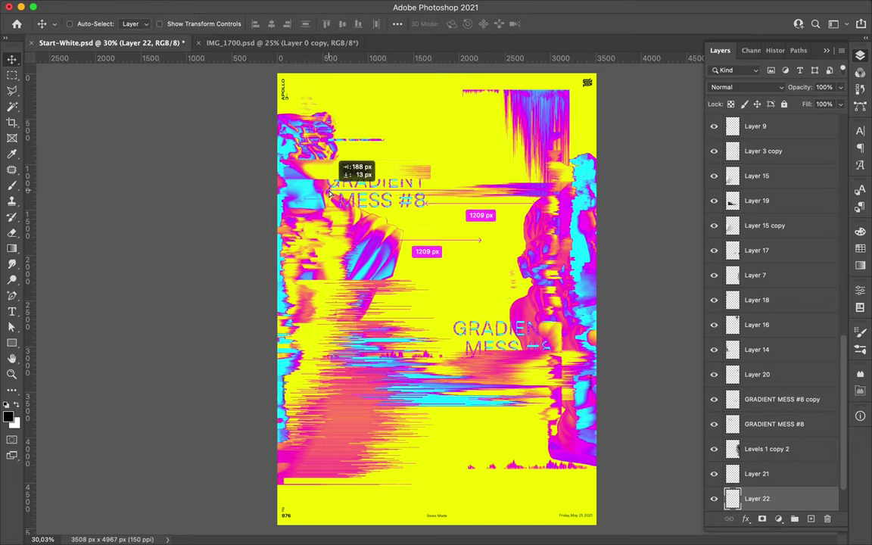
key("m")
left_click_drag(532, 235, 617, 237)
key("m")
left_click(401, 250, "super")
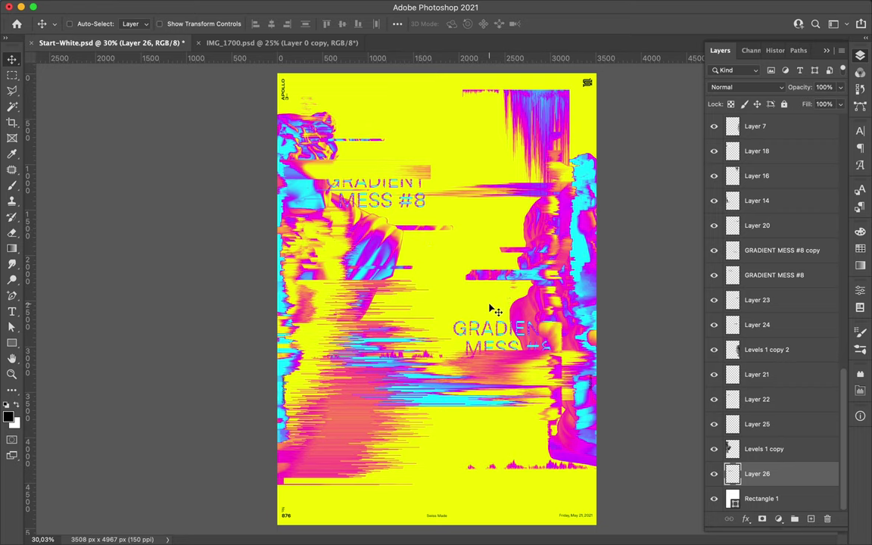
left_click(510, 341, "super")
left_click_drag(433, 214, 451, 218)
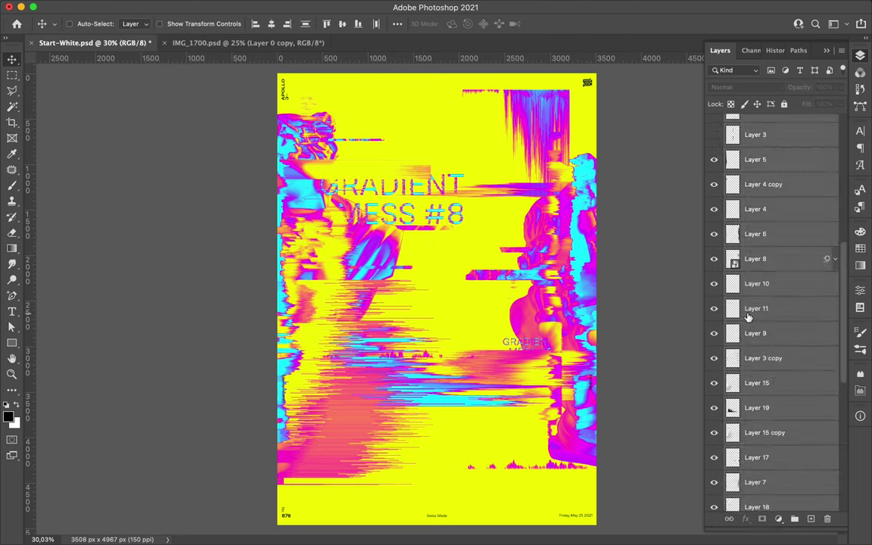
- Stamp the visible glitch art into Layer 27 and scale it to about 87% inside the yellow border
key("super+t")
key("super+j")
key("super+t")
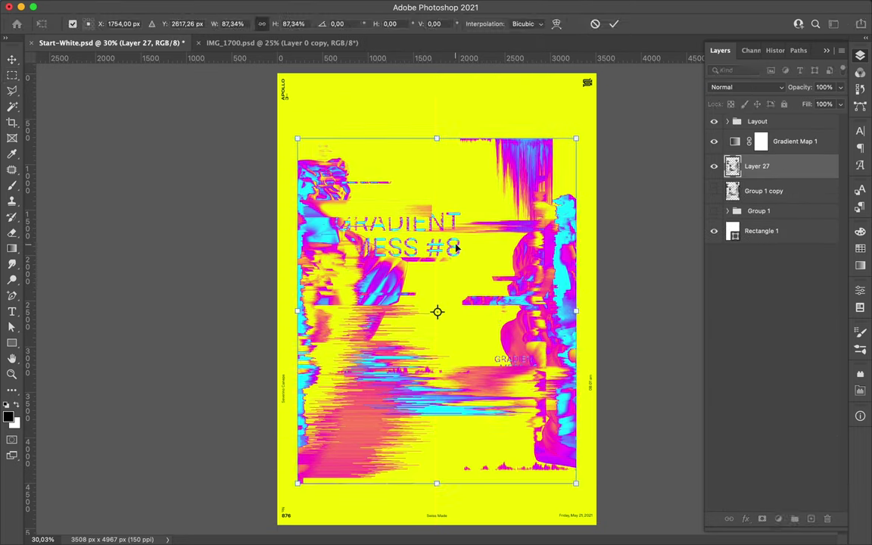
left_click_drag(582, 121, 585, 100)
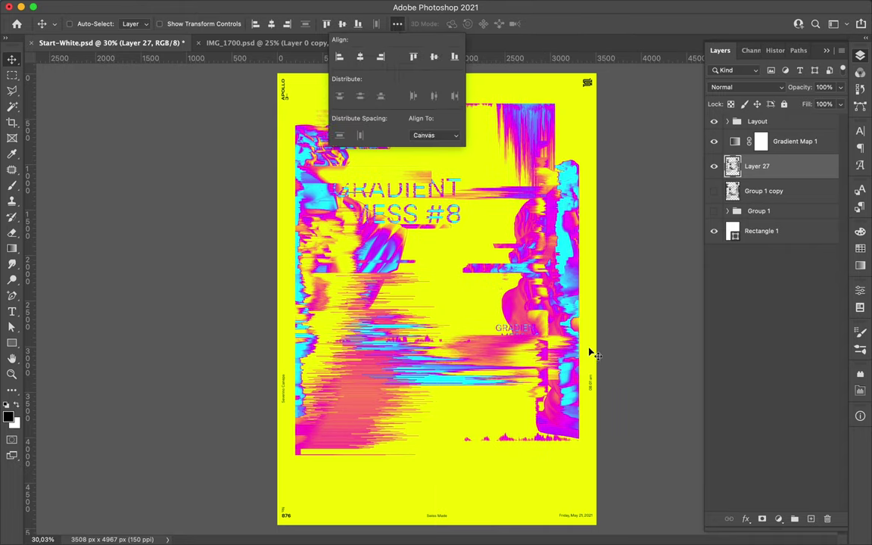